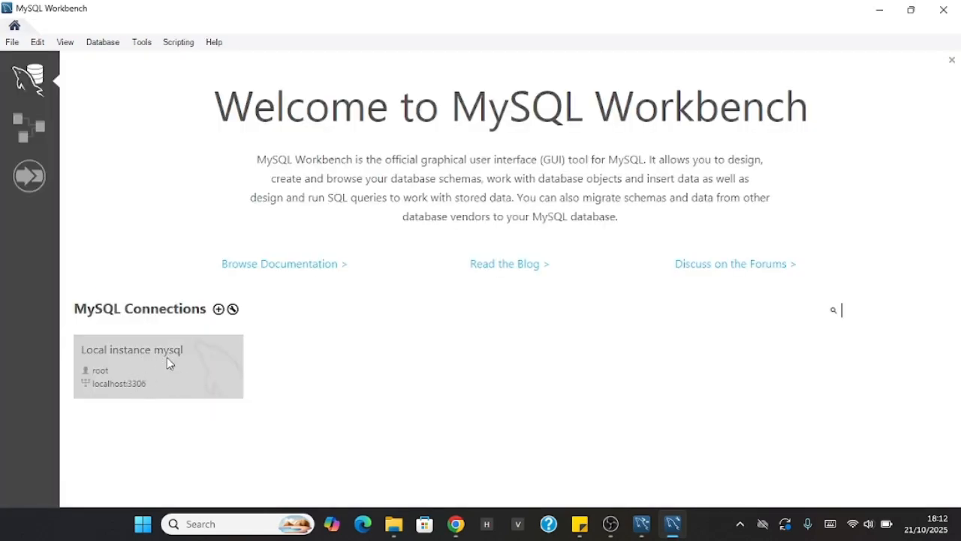
left_click(12, 42)
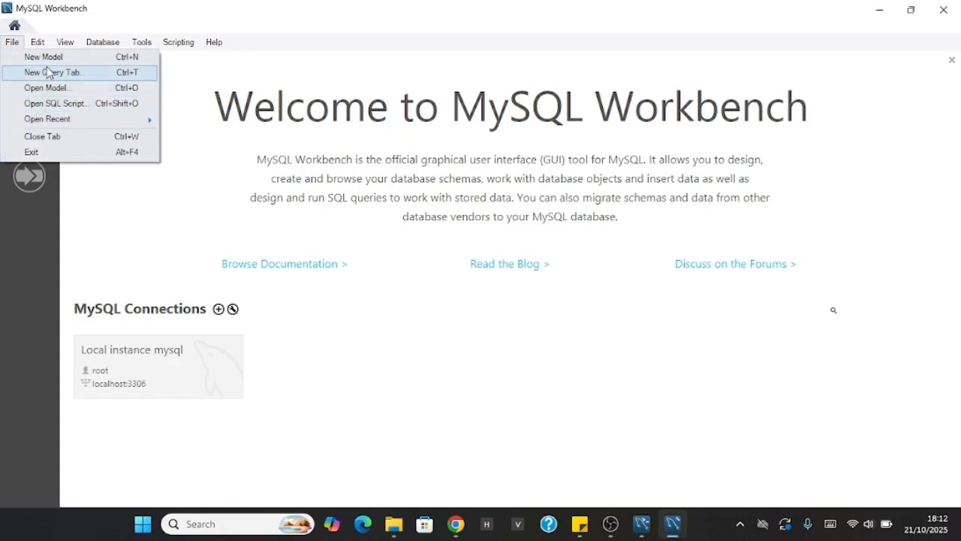
left_click(144, 208)
left_click(37, 43)
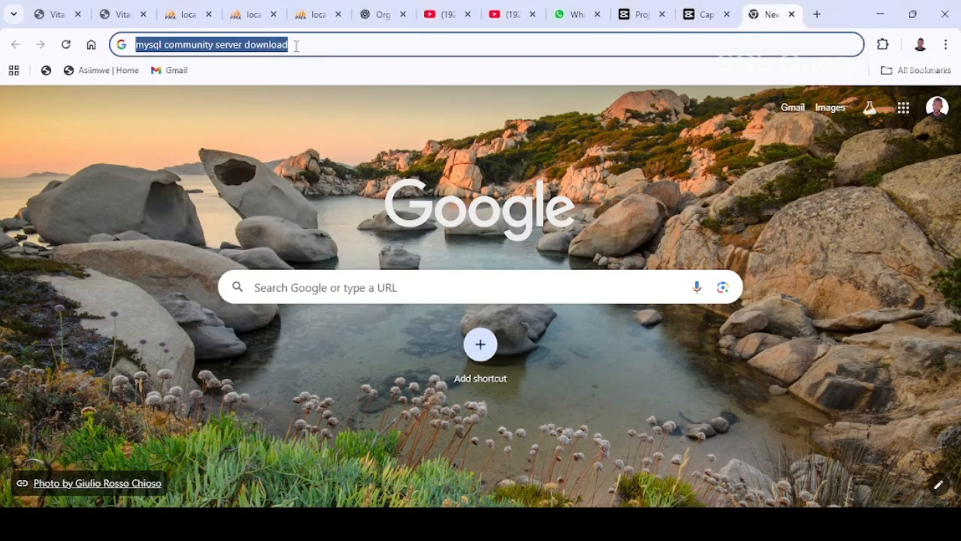
Step: In the Chrome browser, search for "mysql community server download" and open the MySQL Community Server 8.0 download page
type("mysql")
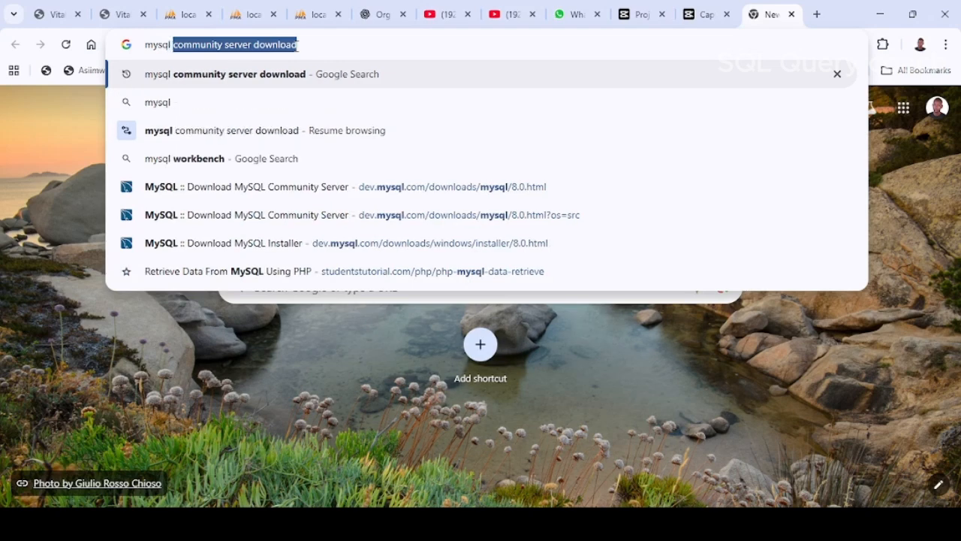
type(" community server download")
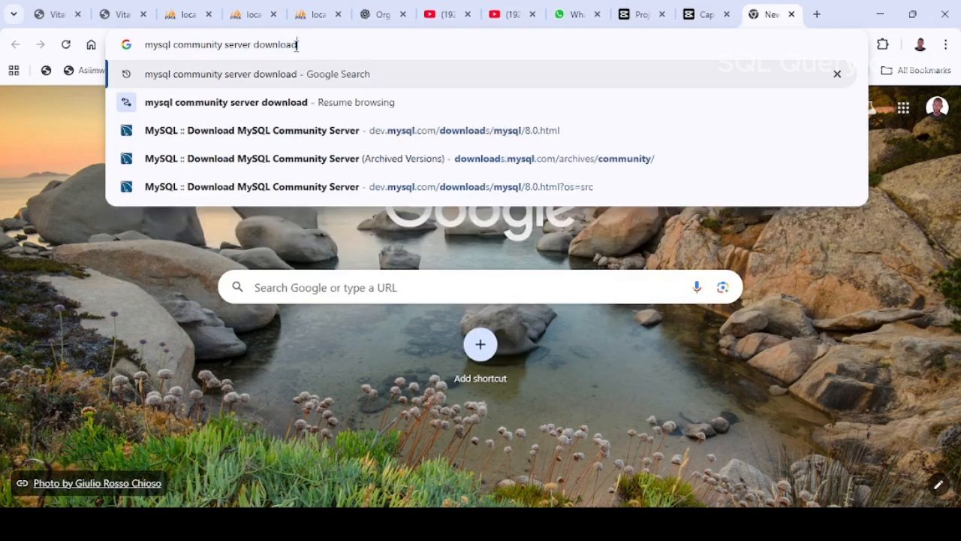
key("Return")
left_click(181, 218)
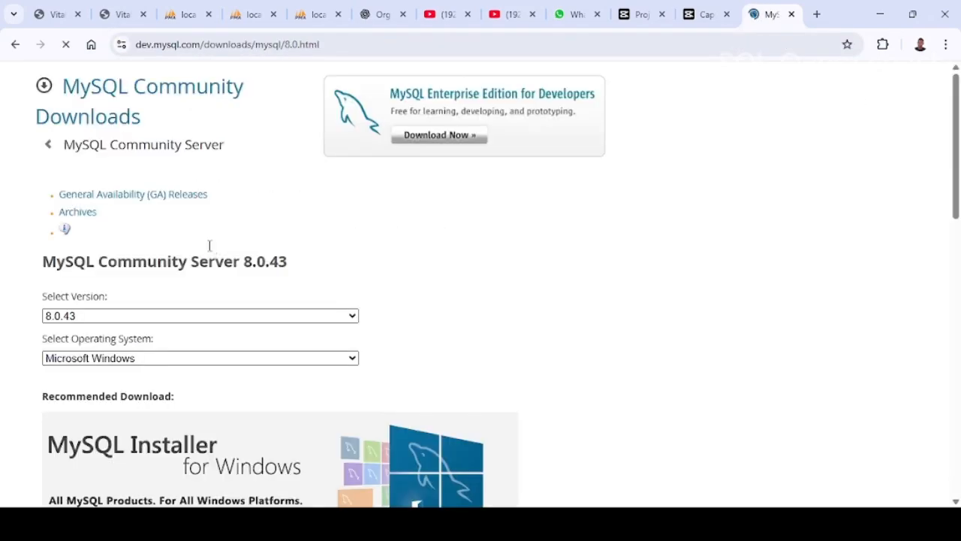
Step: Keep Microsoft Windows as the operating system and open the recommended MySQL Installer for Windows download page
scroll(249, 293, "down", 1)
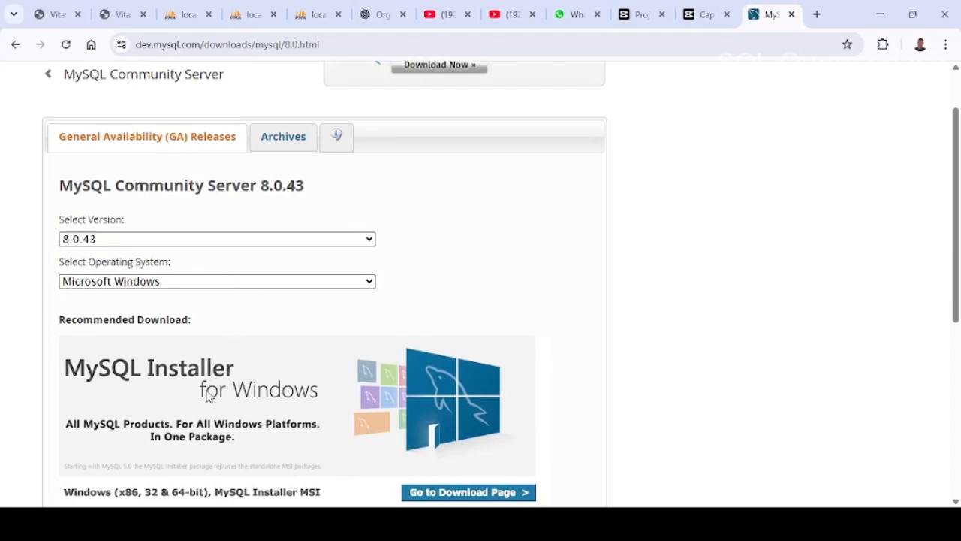
left_click(175, 313)
scroll(174, 316, "down", 2)
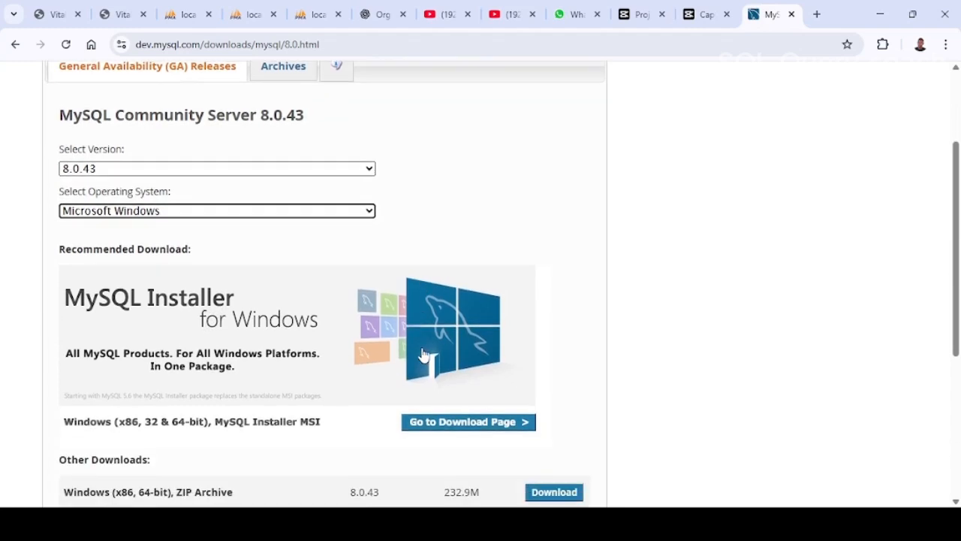
left_click(441, 357)
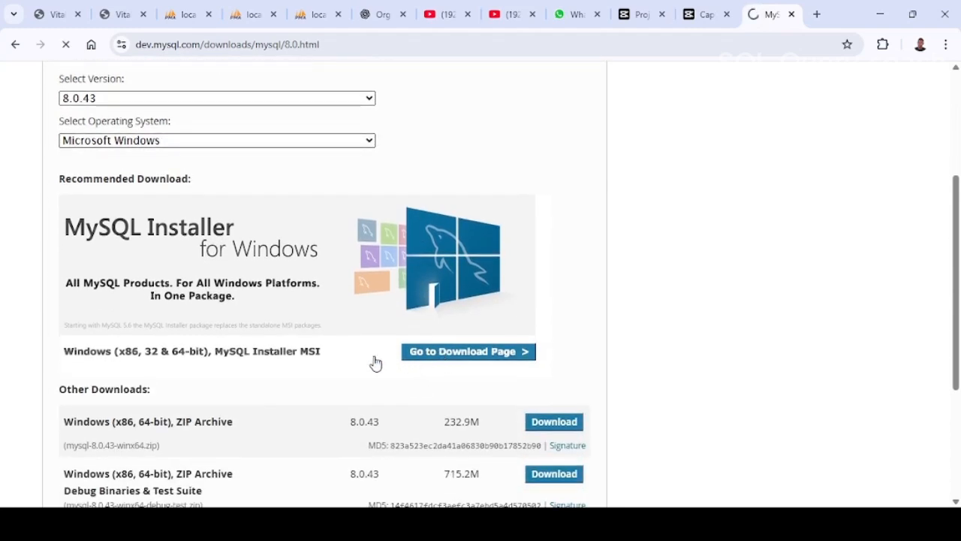
Step: Download the 2.1M web installer mysql-installer-web-community-8.0.43.0.msi to the Downloads folder
scroll(372, 364, "down", 2)
scroll(366, 361, "down", 1)
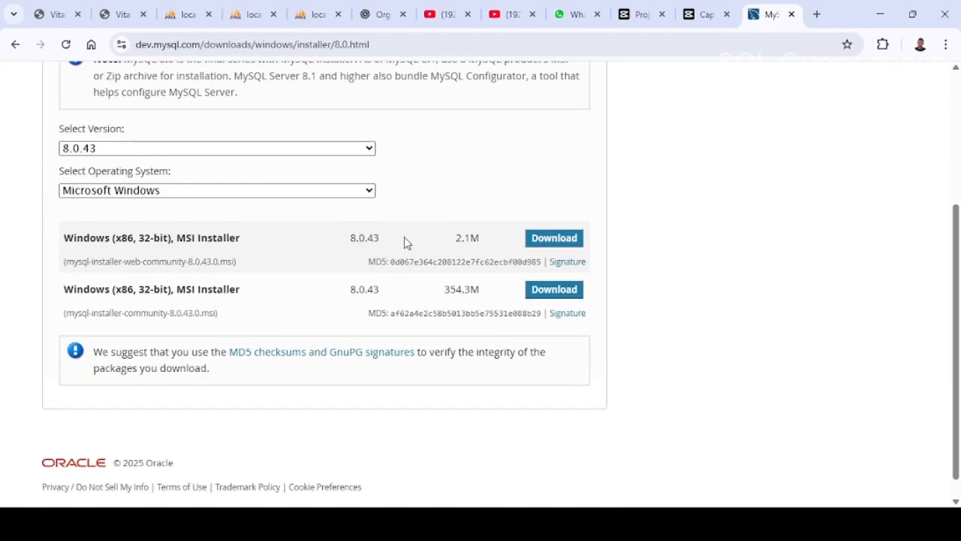
left_click(547, 241)
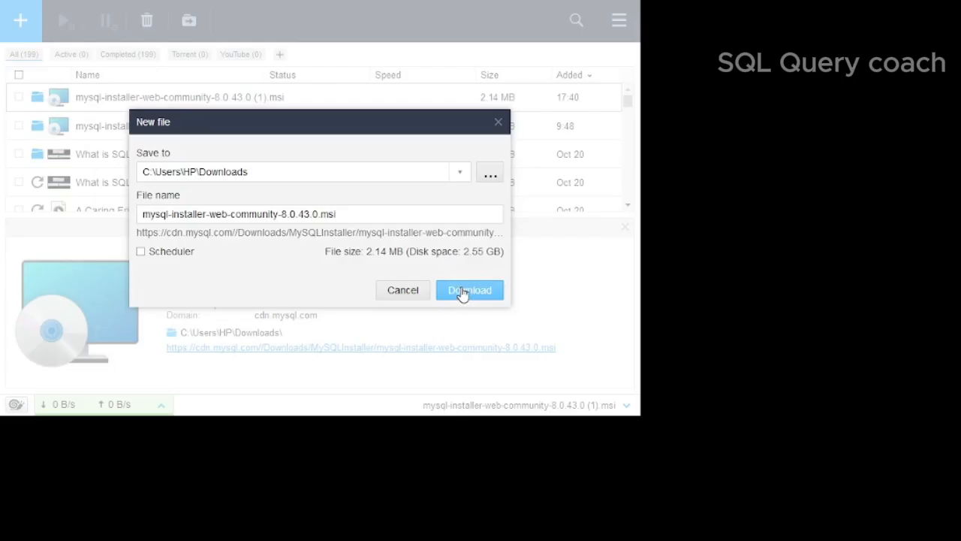
left_click(465, 290)
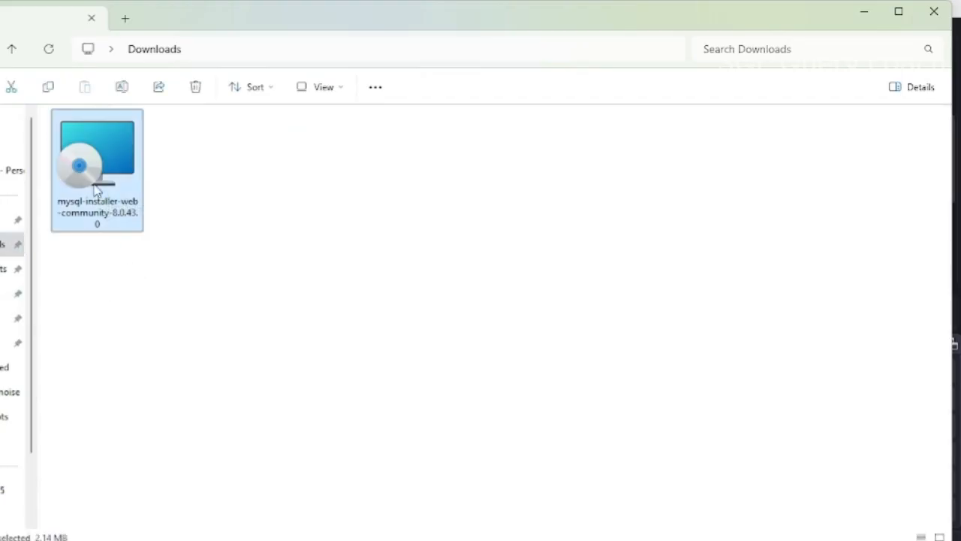
Step: Run the downloaded MySQL installer and allow both it and MySQLInstallerLauncher.exe to make changes to the device
double_click(96, 190)
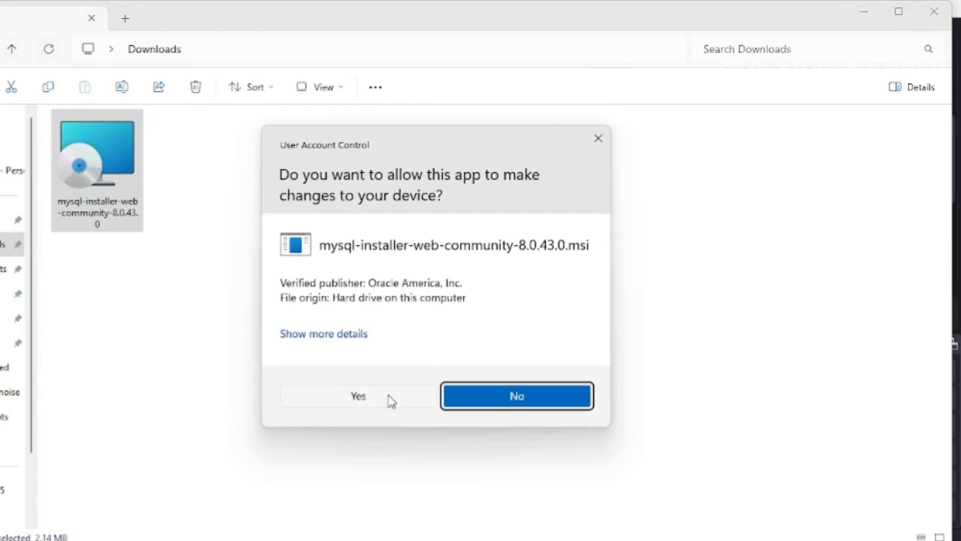
left_click(359, 396)
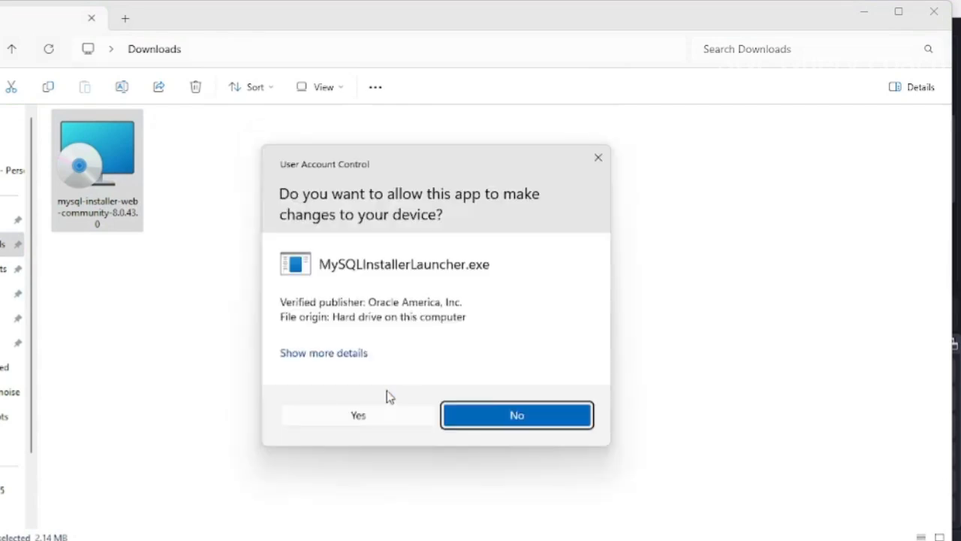
left_click(380, 421)
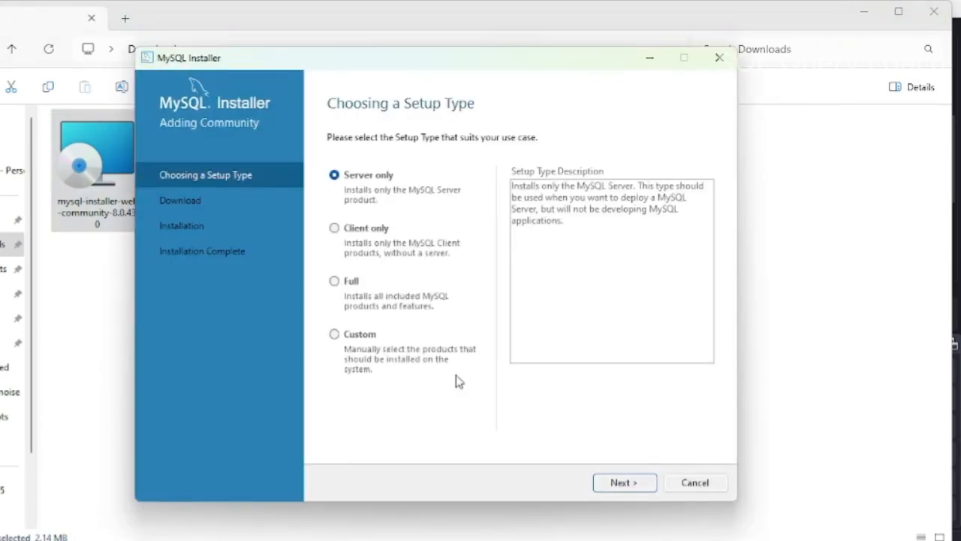
Step: Compare the Full setup type's description, choose the Client only setup type and continue to the product download
left_click(350, 283)
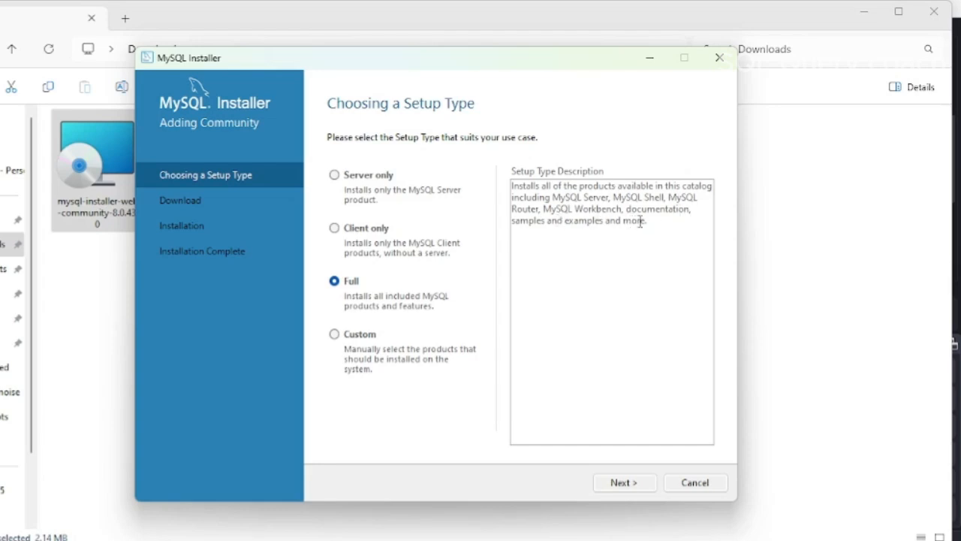
left_click_drag(640, 223, 511, 184)
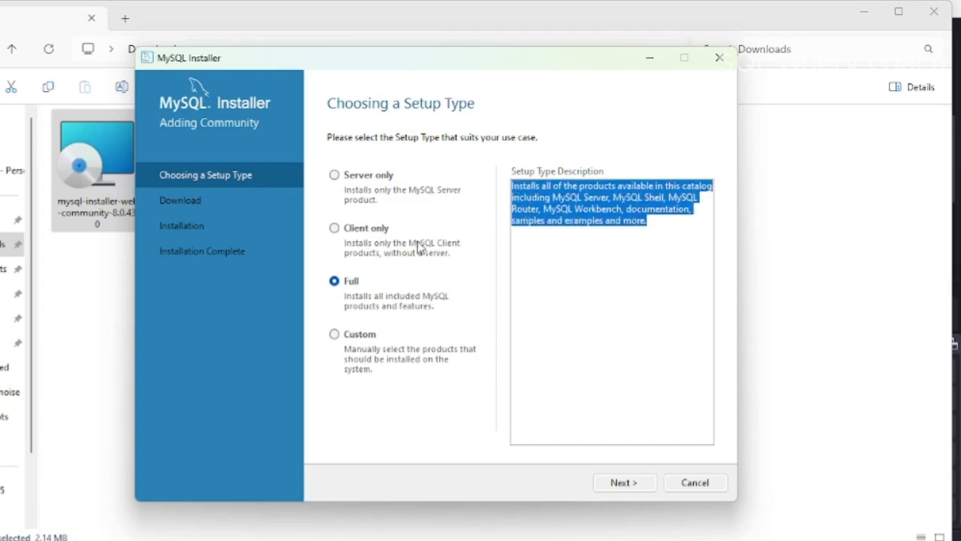
left_click(368, 229)
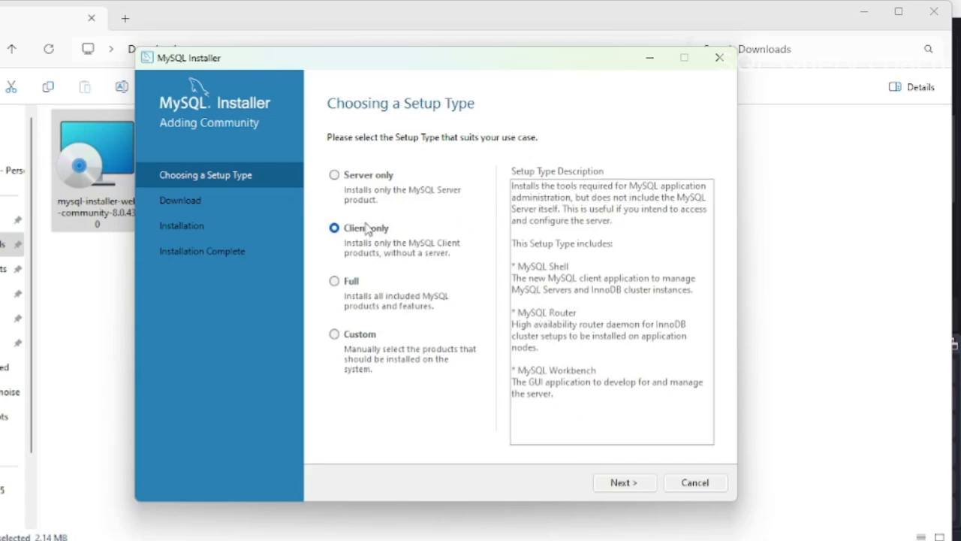
left_click(619, 484)
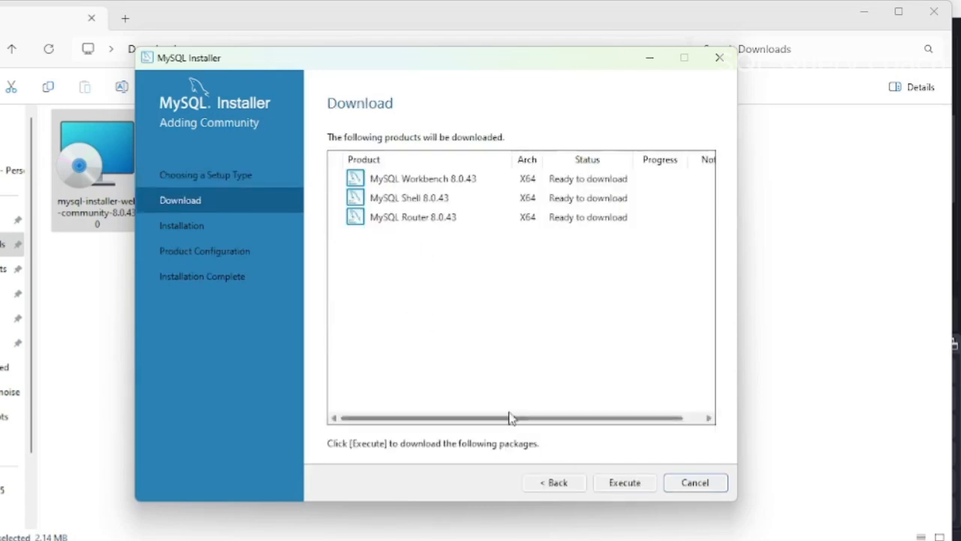
Step: Review the listed products and download MySQL Workbench, MySQL Shell and MySQL Router 8.0.43
left_click(386, 182)
left_click(414, 204)
left_click(414, 219)
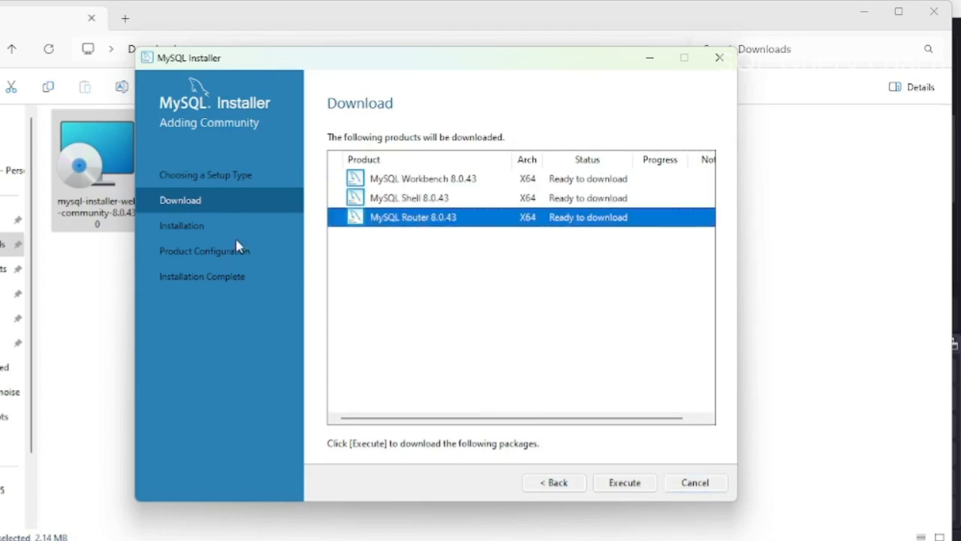
left_click(180, 235)
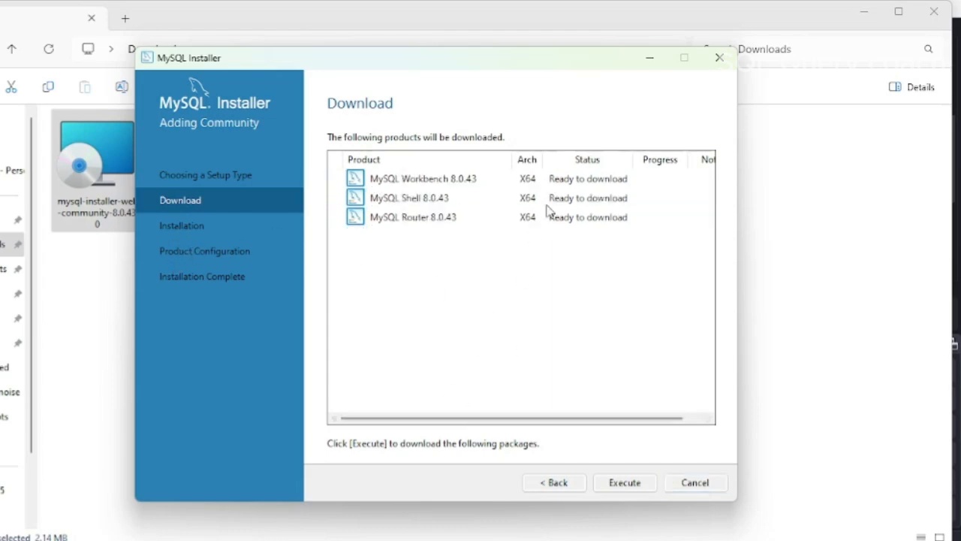
left_click(618, 484)
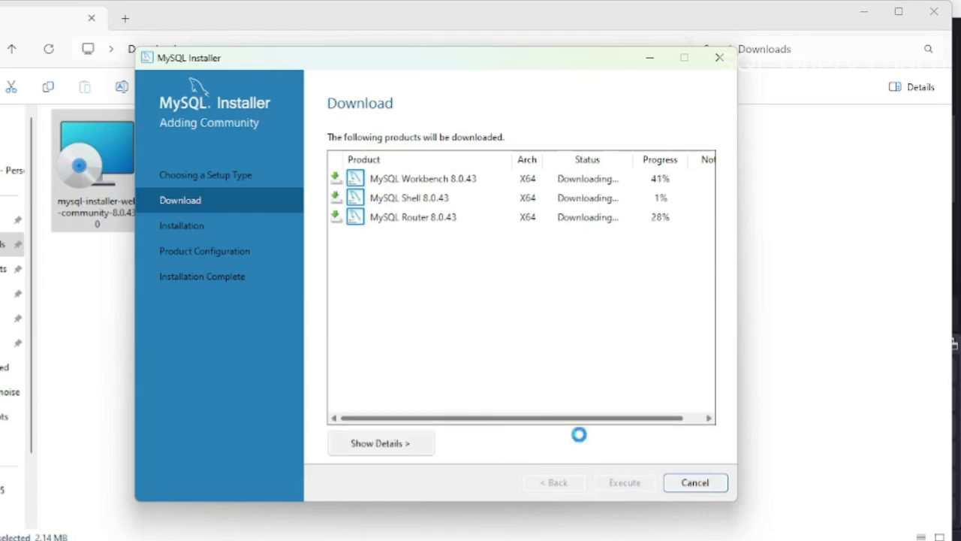
Step: Install the downloaded Workbench, Shell and Router products and continue to the MySQL Router configuration
mouse_move(612, 540)
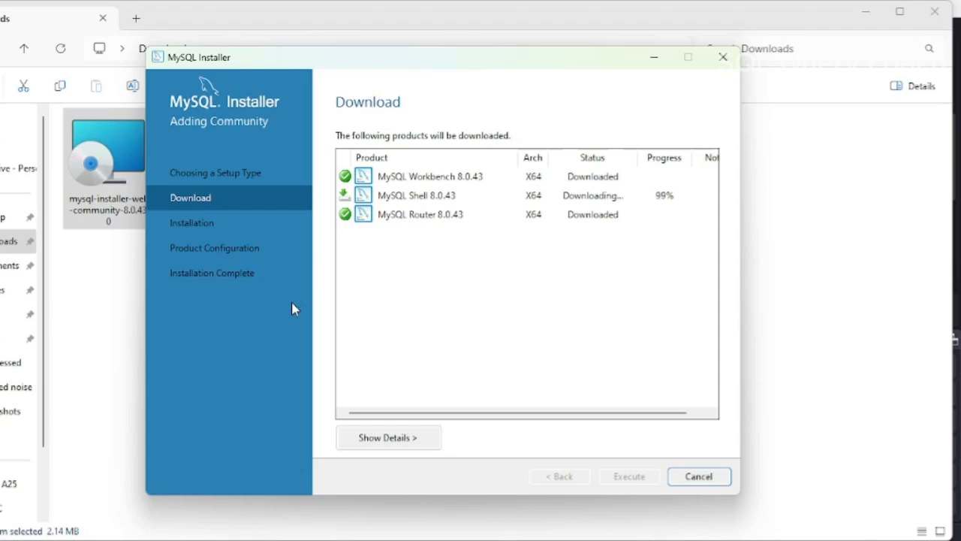
left_click(629, 476)
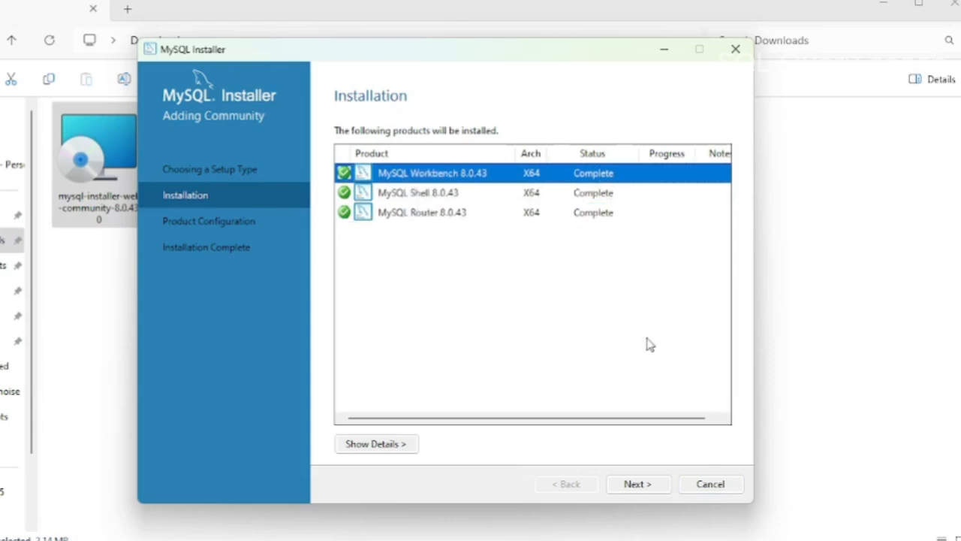
left_click(637, 483)
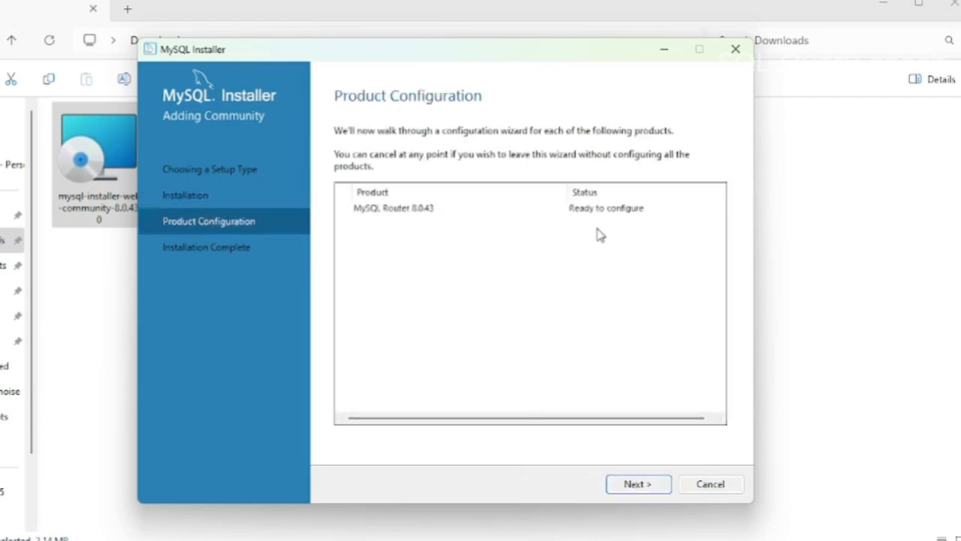
left_click(637, 484)
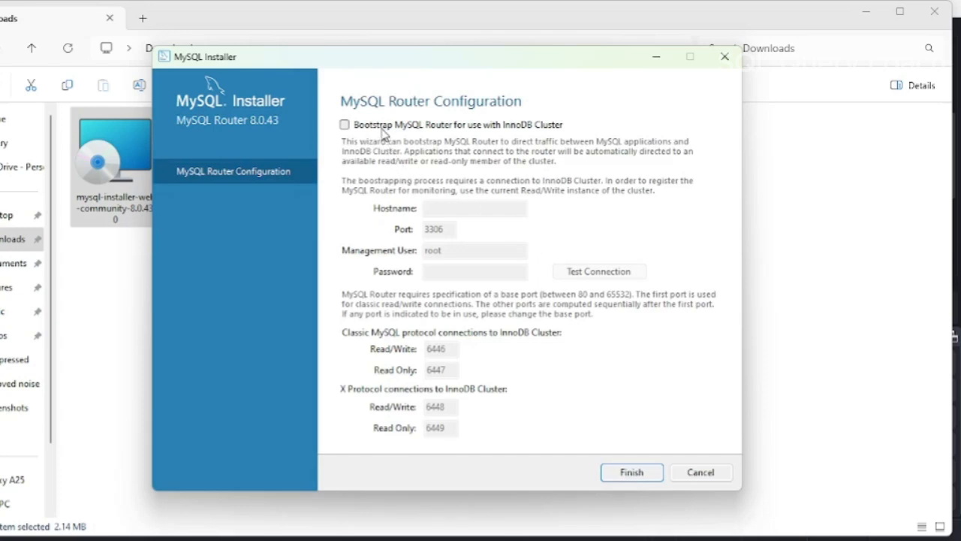
Step: Try to bootstrap MySQL Router for InnoDB Cluster with hostname localhost and enter the management user's password
left_click(616, 273)
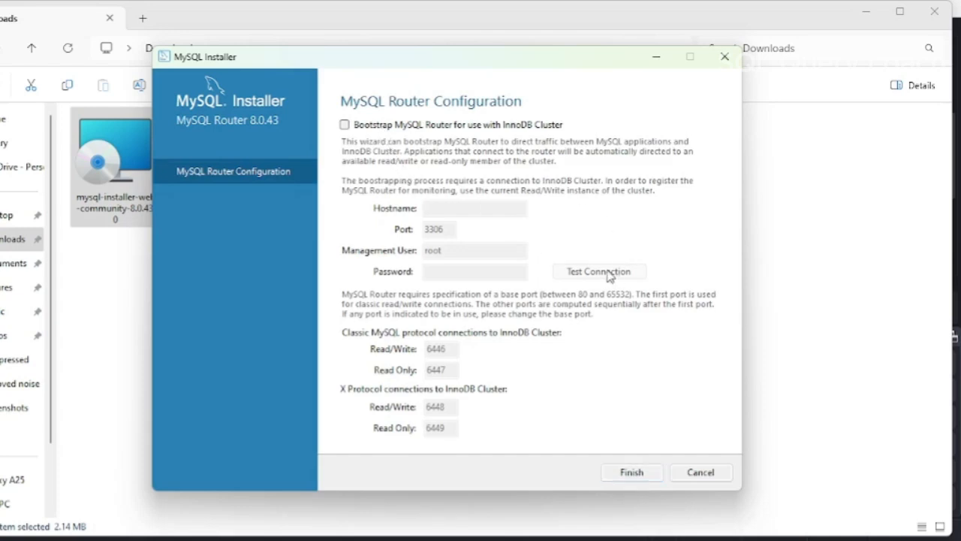
left_click(368, 126)
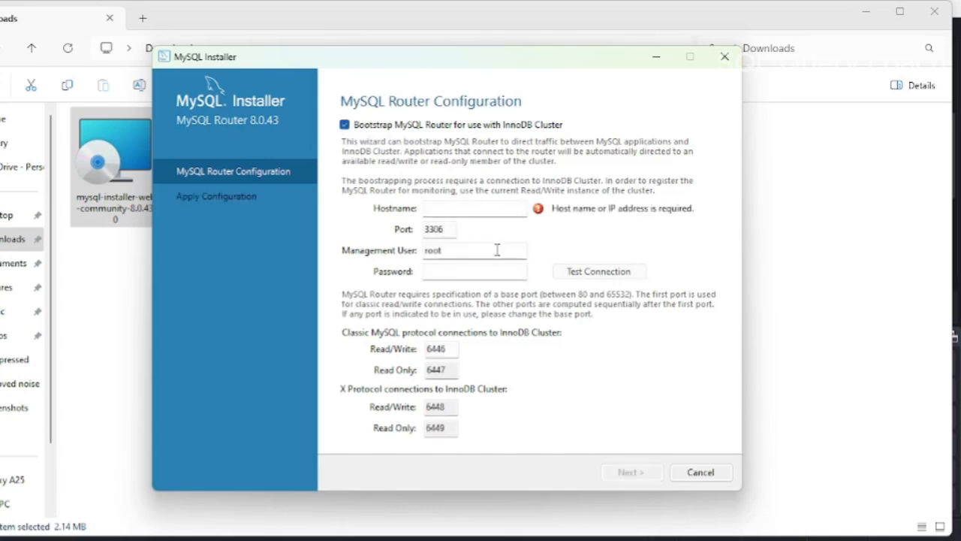
left_click(467, 210)
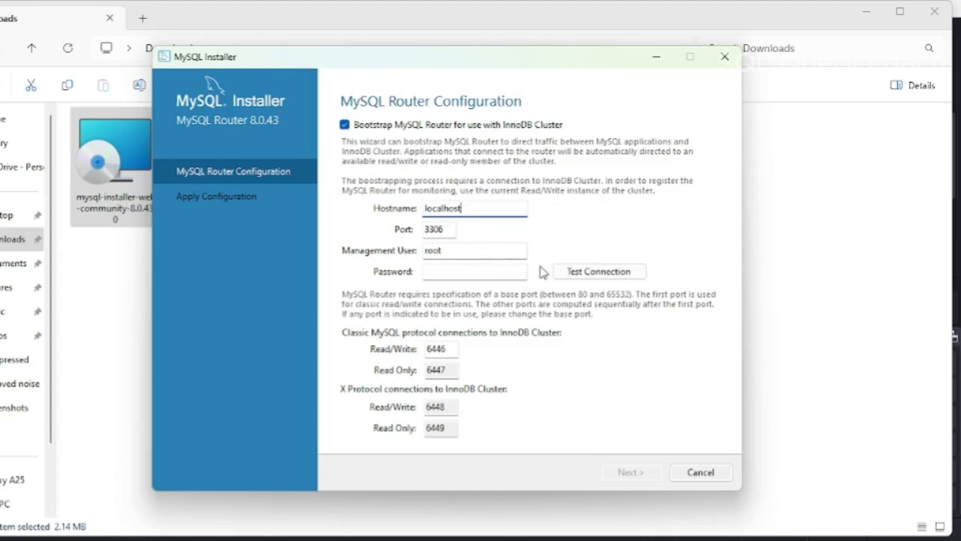
left_click(471, 271)
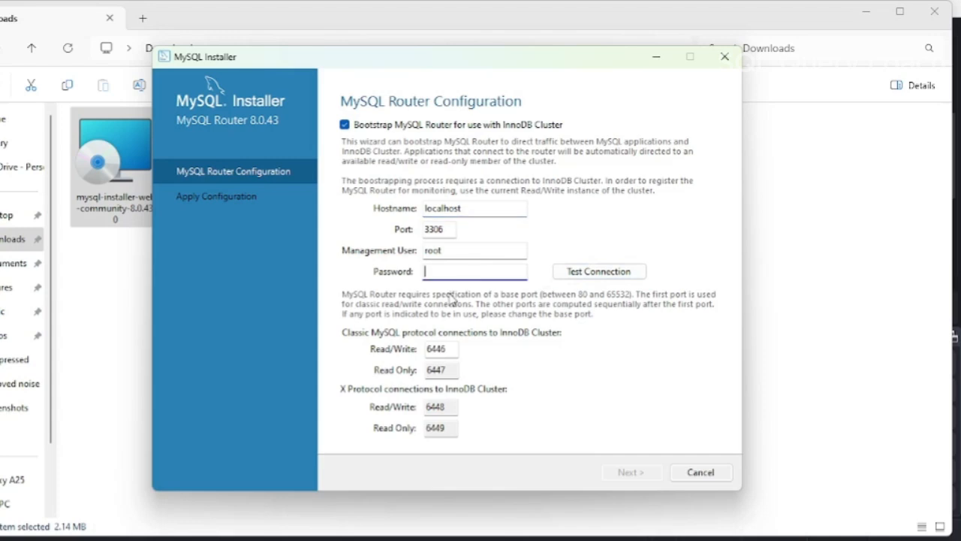
type("r")
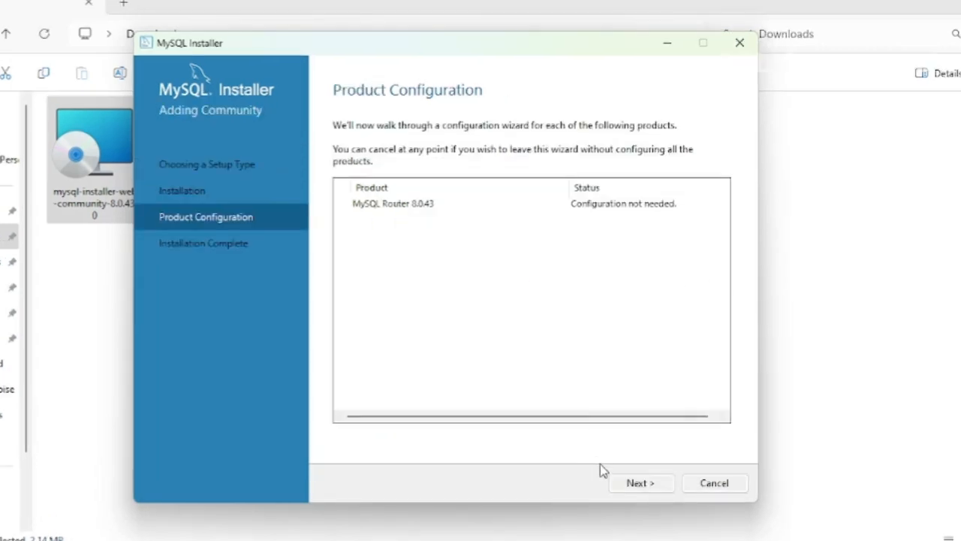
Step: Complete product configuration and finish the installer with MySQL Workbench and MySQL Shell set to start after setup
left_click(655, 486)
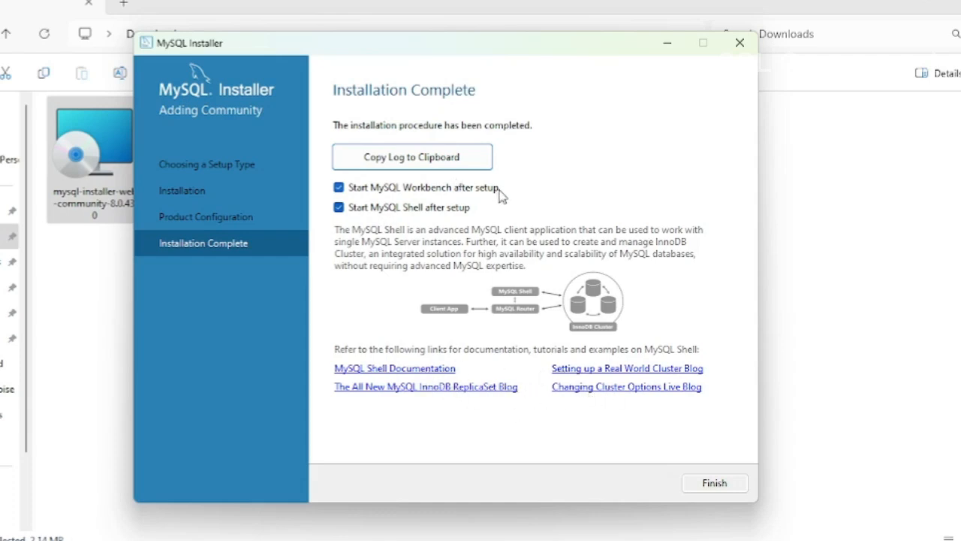
left_click(713, 485)
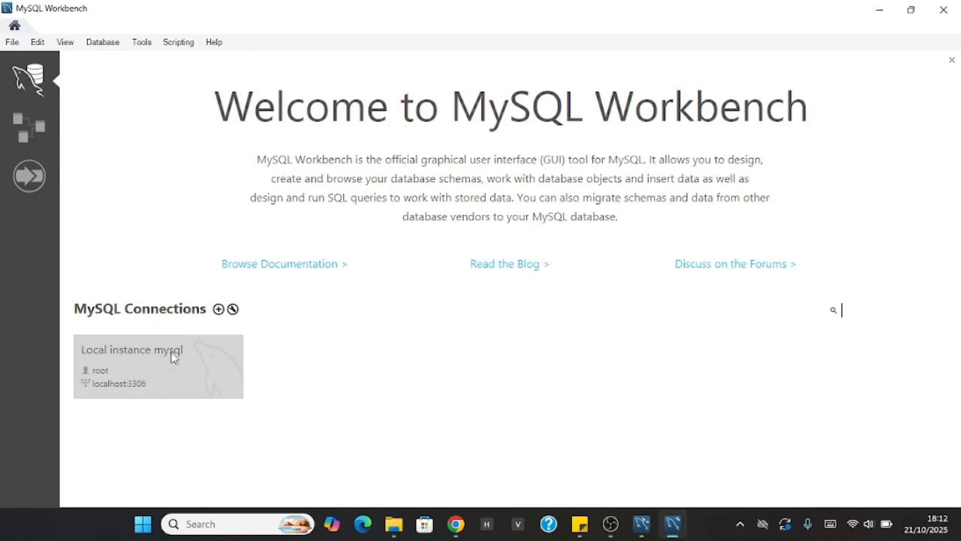
left_click(12, 44)
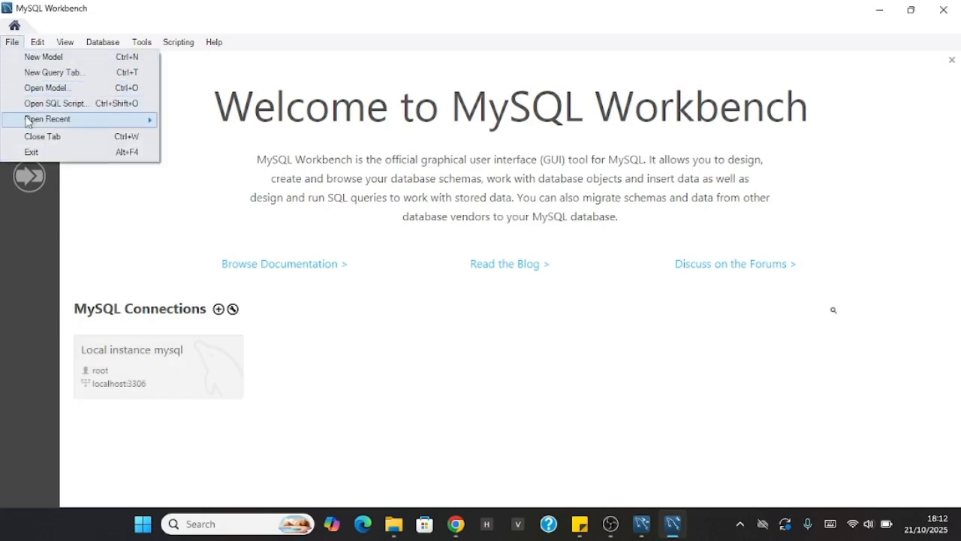
left_click(143, 208)
left_click(37, 42)
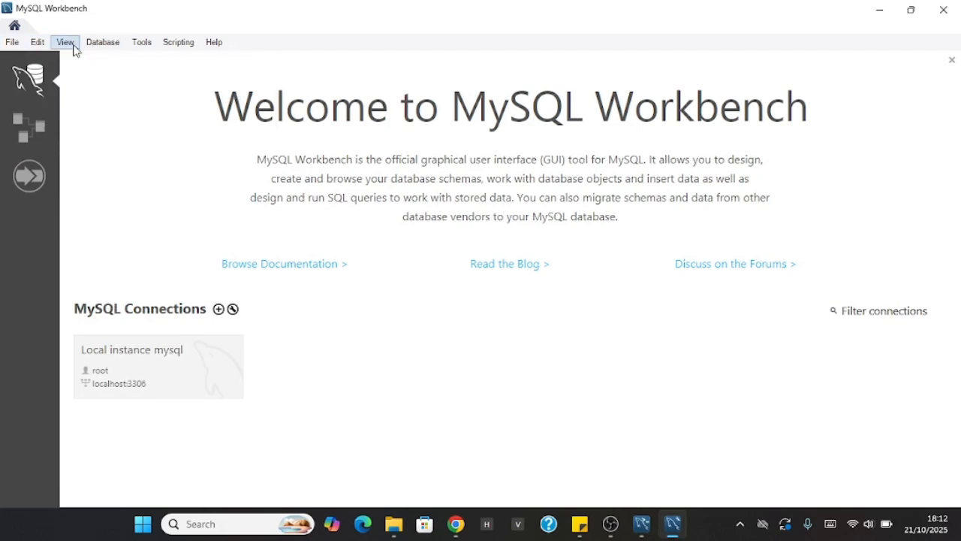
left_click(66, 43)
left_click(99, 42)
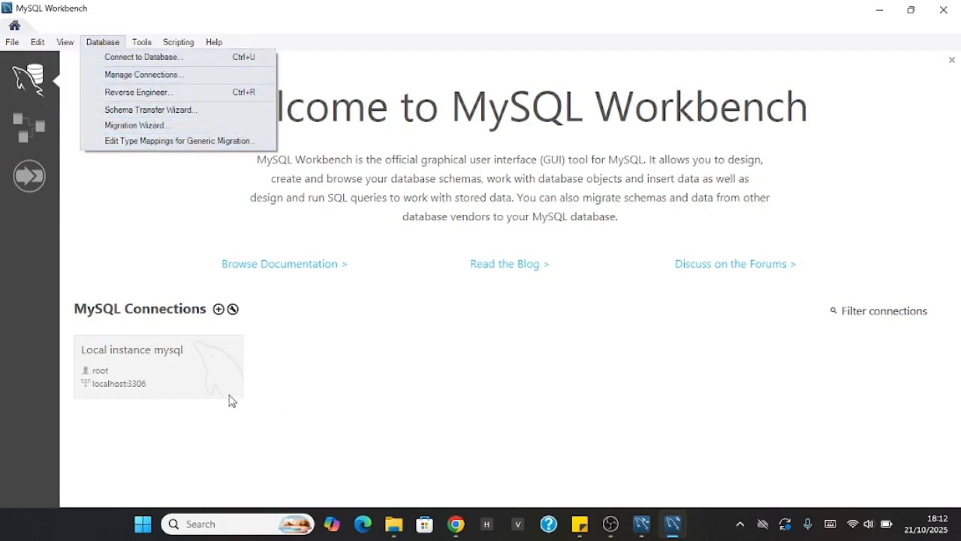
Step: Connect to the Local instance mysql server as root, entering the account password and continuing despite the version incompatibility
left_click(172, 375)
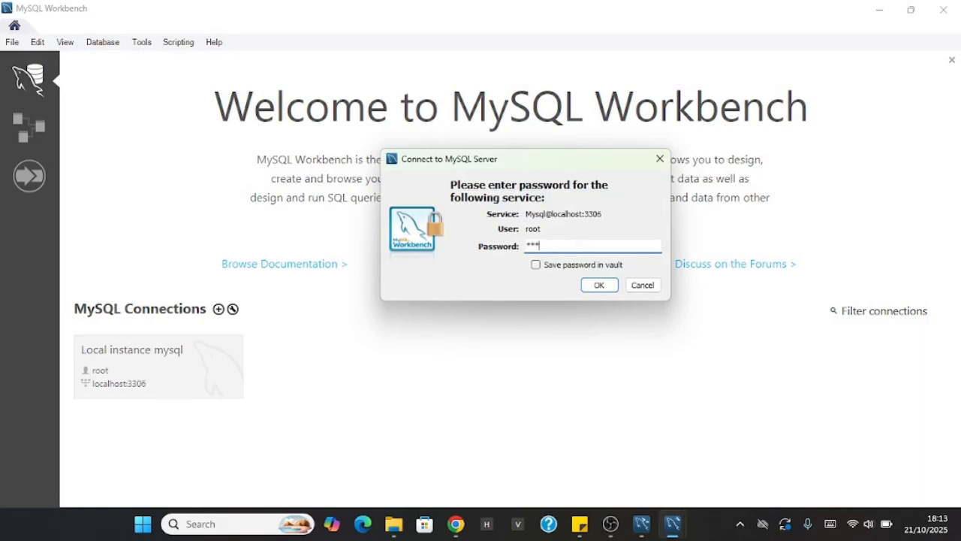
left_click(601, 284)
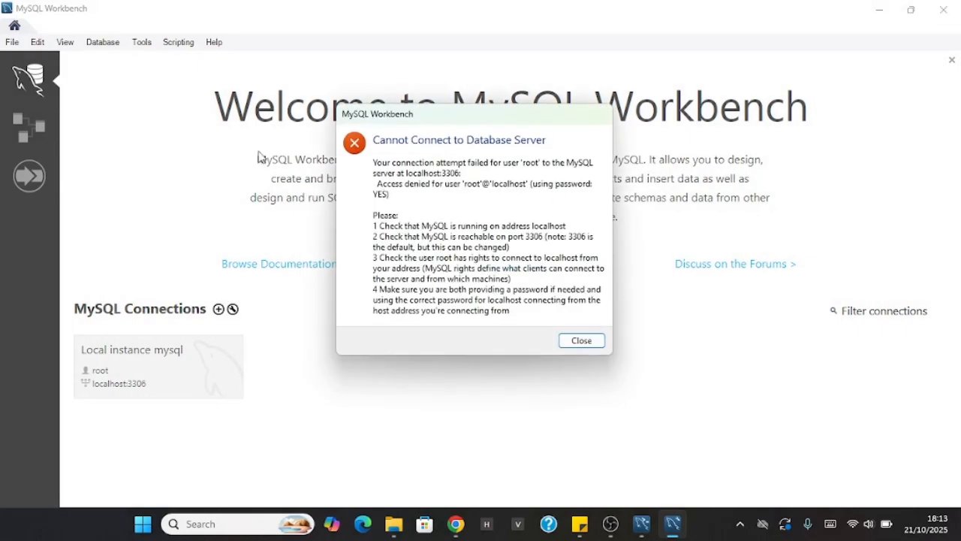
left_click(590, 341)
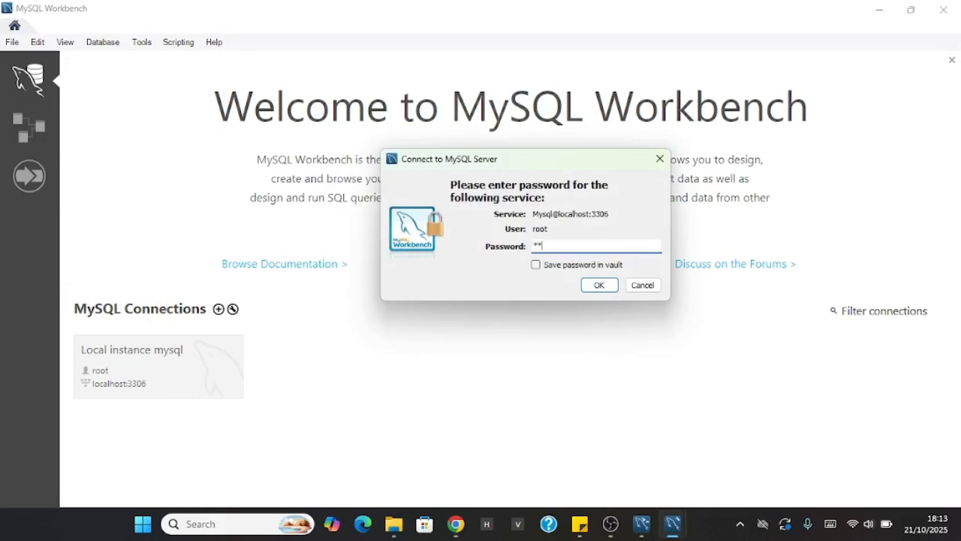
left_click(599, 285)
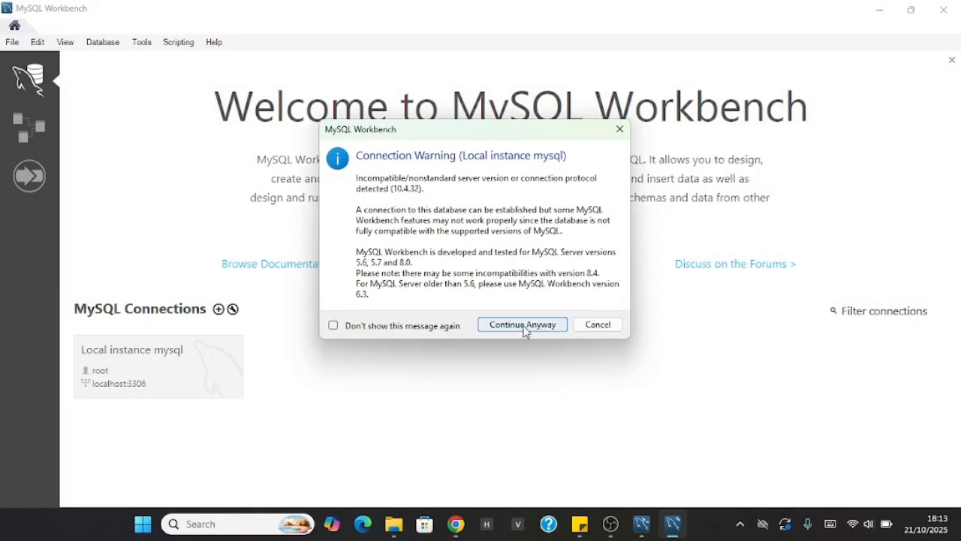
left_click(523, 325)
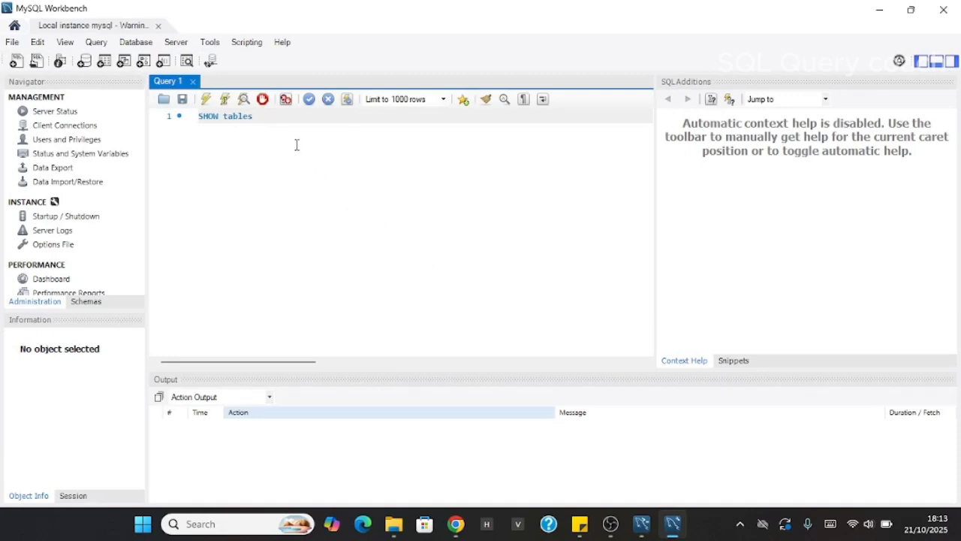
Step: Replace the SHOW tables statement in the Query 1 editor with Show Databases and execute it
key("BackSpace")
key("BackSpace")
key("BackSpace")
key("BackSpace")
key("BackSpace")
key("BackSpace")
key("BackSpace")
key("BackSpace")
key("BackSpace")
type("how Databases")
left_click(224, 100)
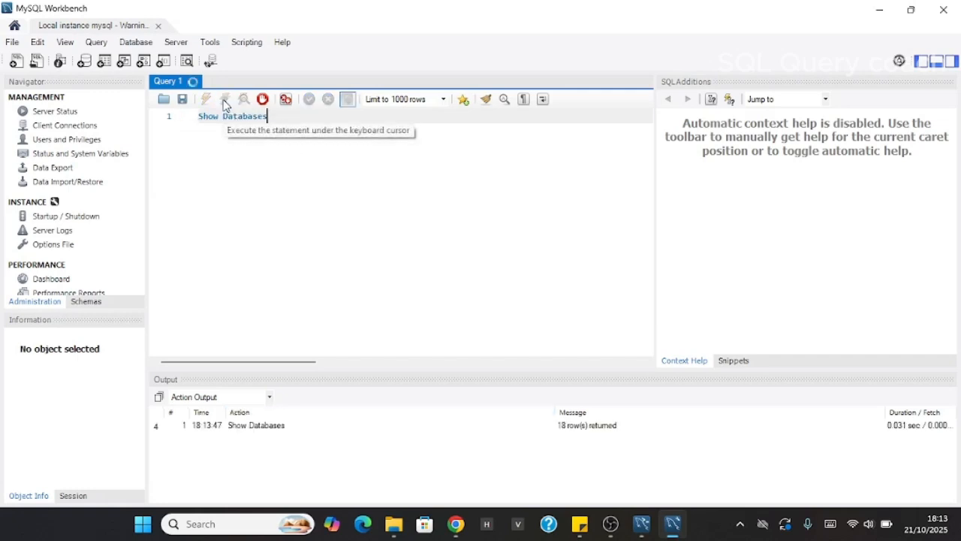
Step: Look through the database names in the result grid of the Show Databases query
scroll(211, 333, "down", 2)
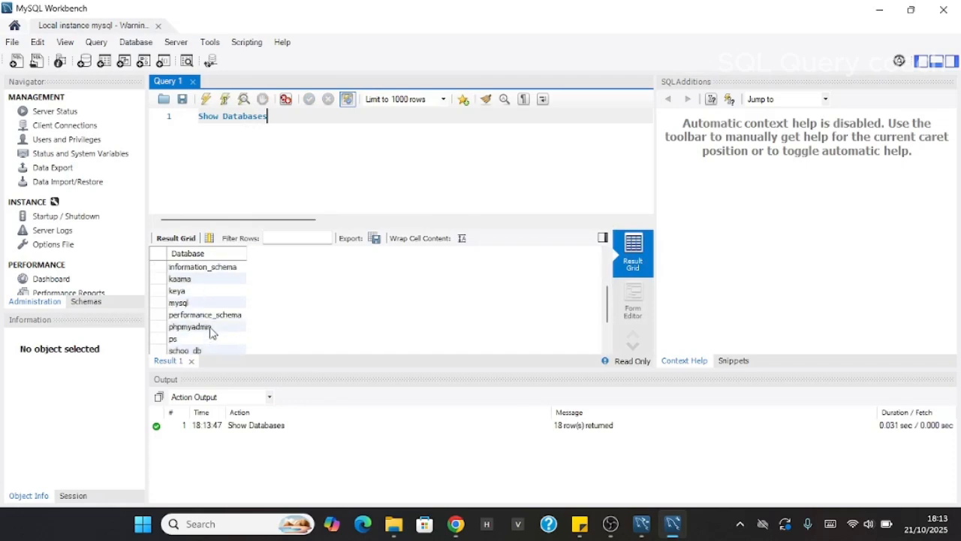
scroll(211, 333, "down", 2)
scroll(211, 332, "up", 2)
scroll(211, 333, "down", 2)
scroll(211, 333, "up", 2)
scroll(211, 333, "down", 2)
scroll(211, 333, "up", 4)
Step: Add the statement Use clinic_db on a new line below Show Databases in the query editor
left_click(273, 130)
key("Return")
type("Us")
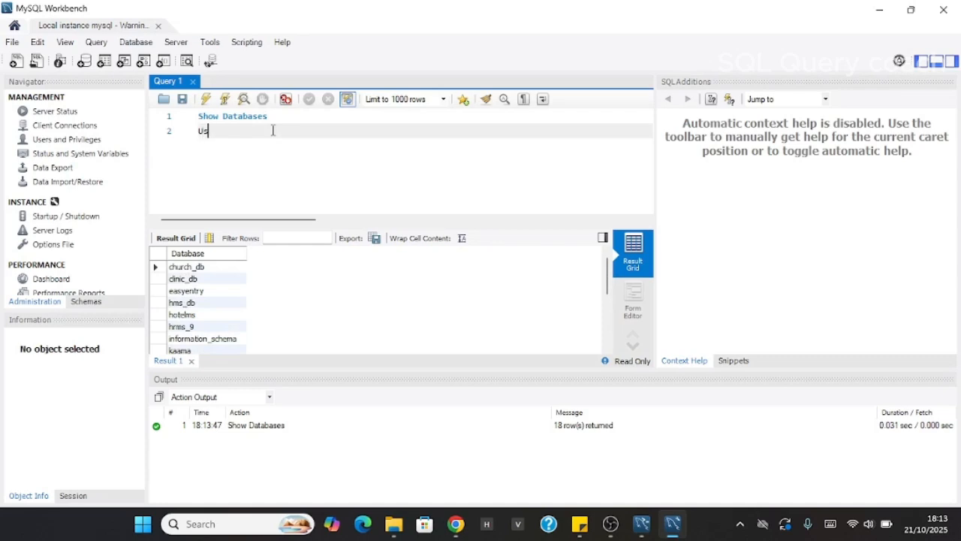
type("e clinic_db")
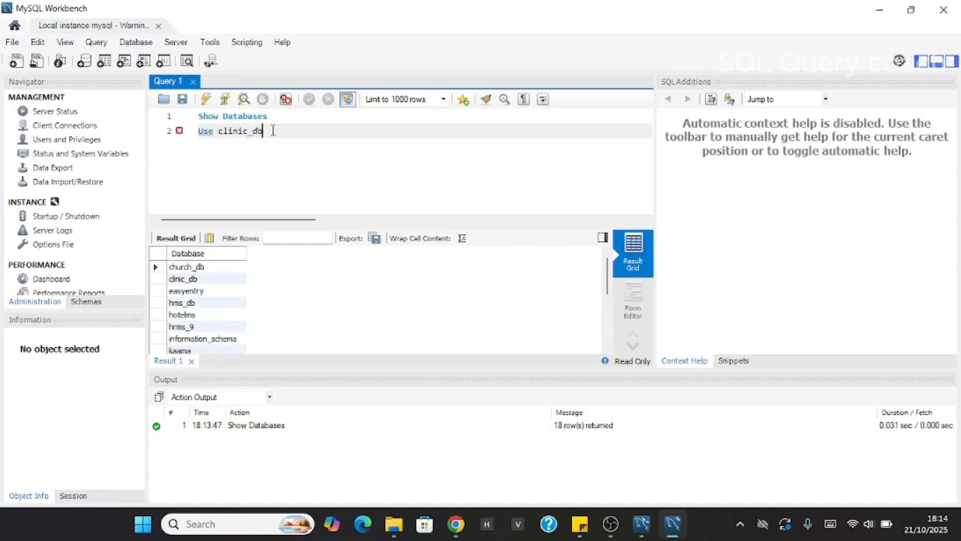